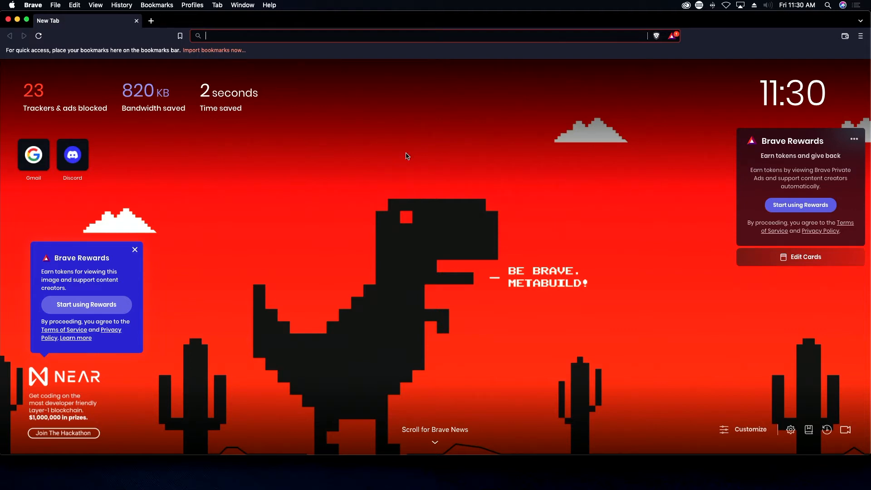
# Step: Search Brave Search for 'nami wallet'
pyautogui.write('nami')
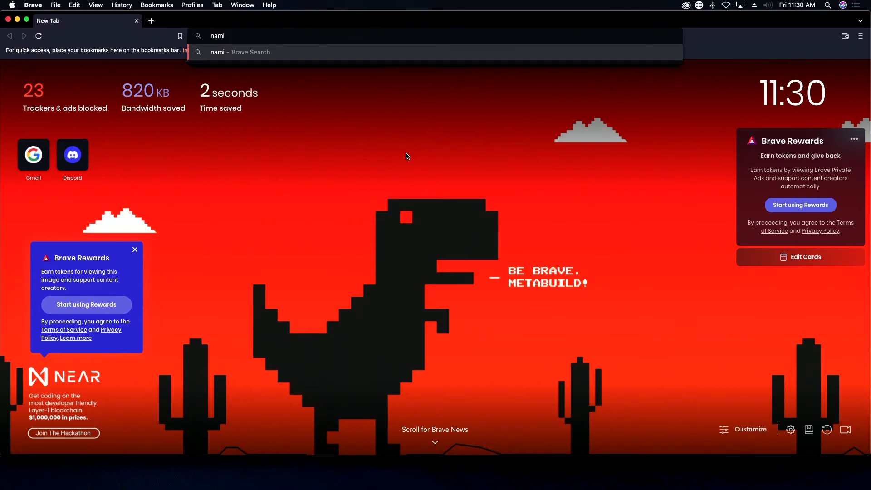
pyautogui.write(' wallet')
pyautogui.press('Return')
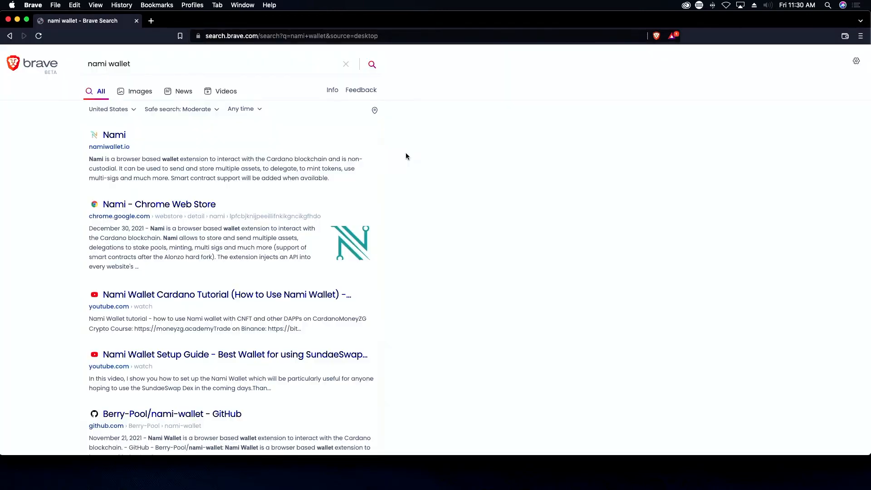
# Step: Open namiwallet.io from the results and follow its Brave link to the extension's store page
pyautogui.click(116, 136)
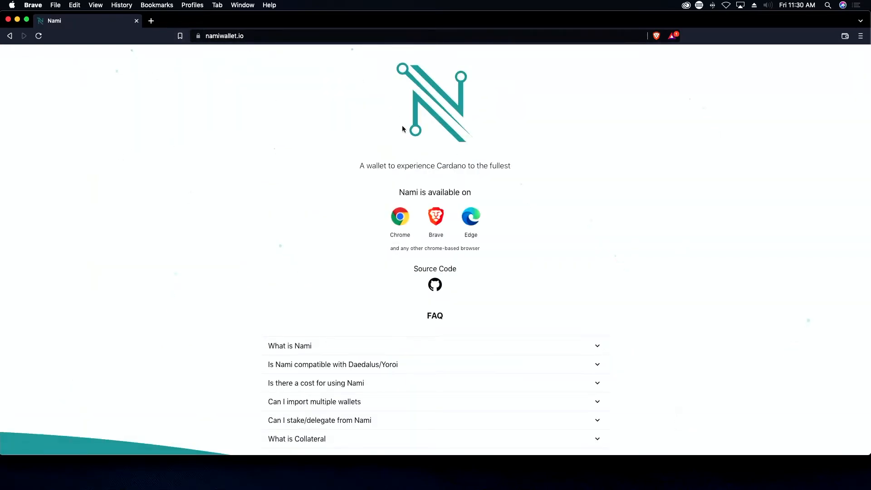
pyautogui.scroll(-5, 461, 146)
pyautogui.scroll(5, 462, 150)
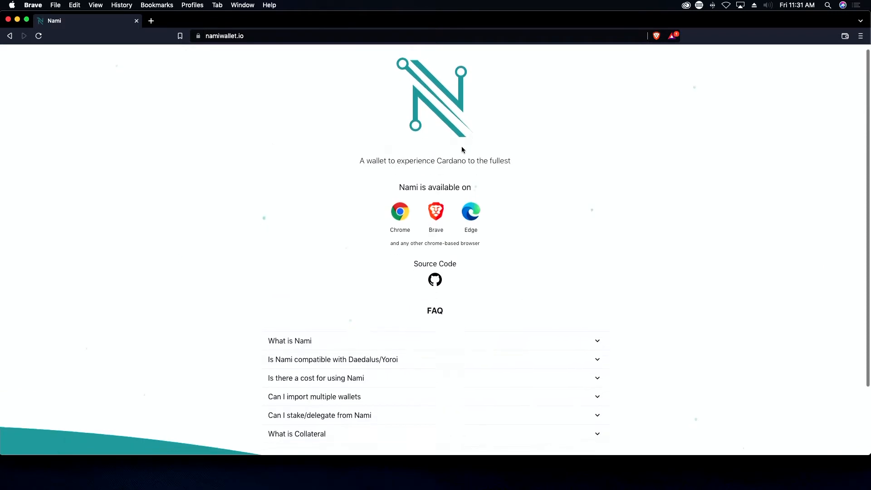
pyautogui.scroll(1, 461, 147)
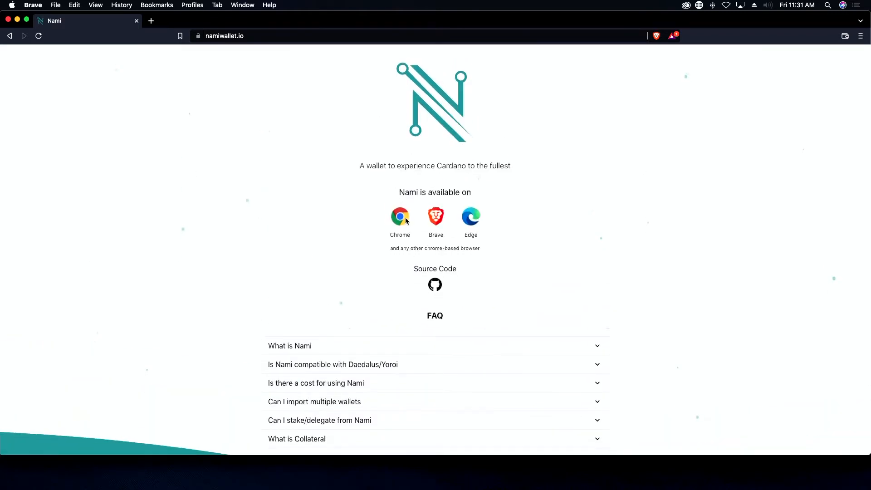
pyautogui.scroll(-5, 415, 315)
pyautogui.scroll(5, 415, 315)
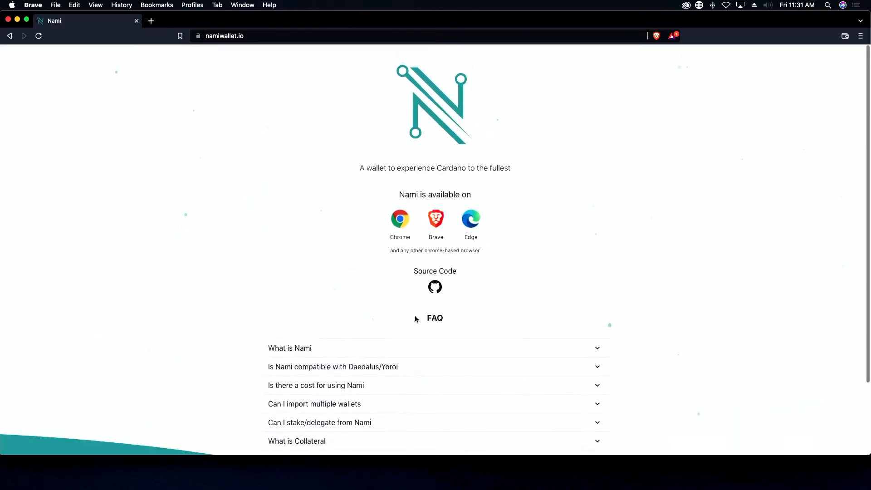
pyautogui.click(438, 221)
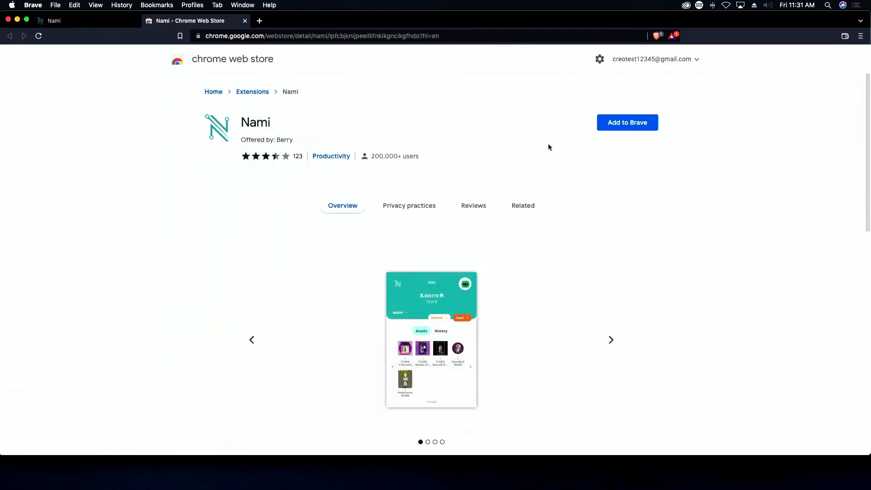
# Step: Add the Nami extension to Brave from the Chrome Web Store
pyautogui.click(626, 123)
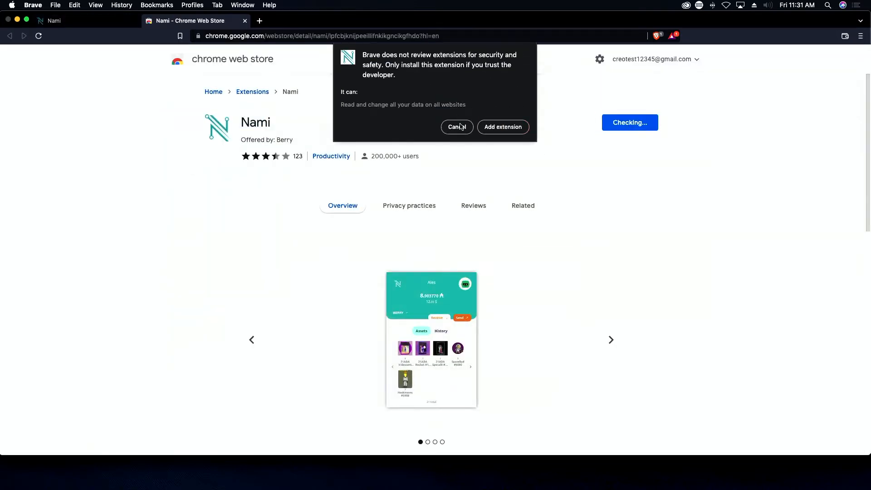
pyautogui.click(502, 129)
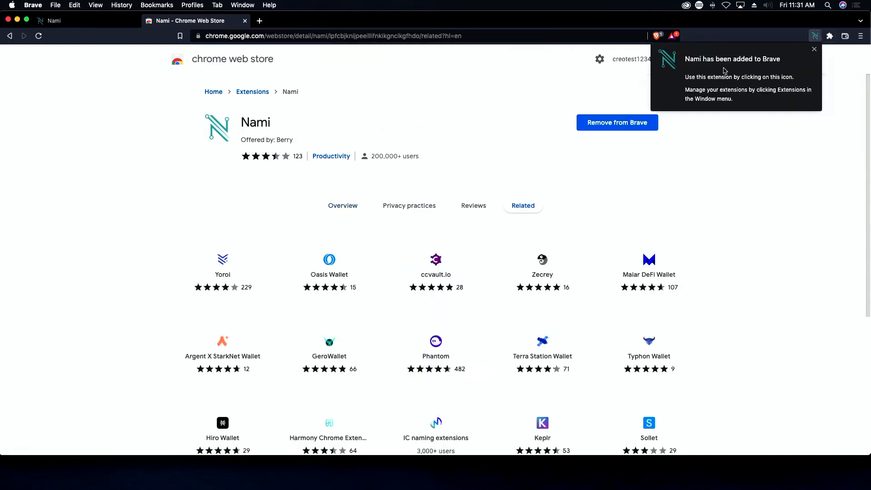
pyautogui.click(815, 38)
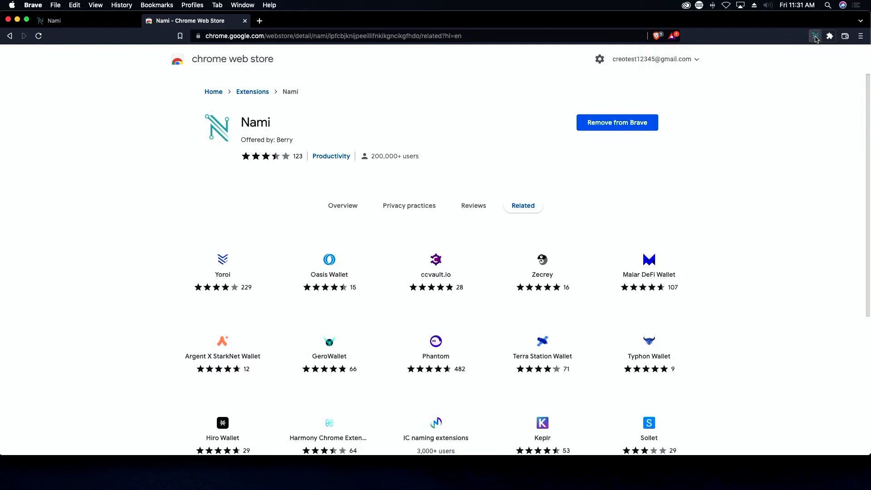
# Step: Pin Nami to the toolbar and bring up its welcome screen
pyautogui.click(830, 36)
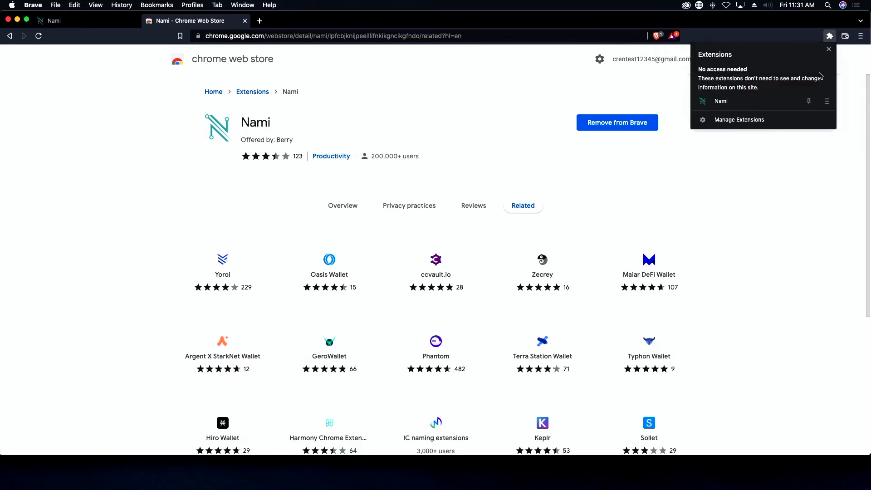
pyautogui.click(810, 101)
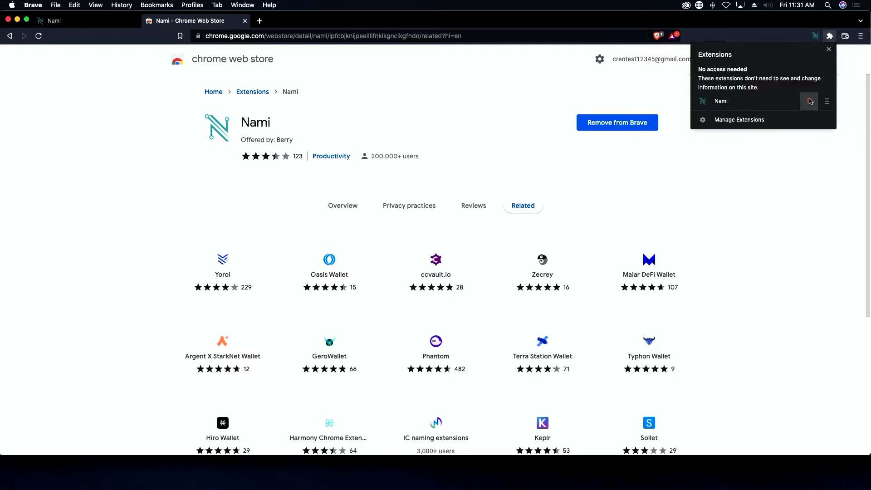
pyautogui.click(815, 37)
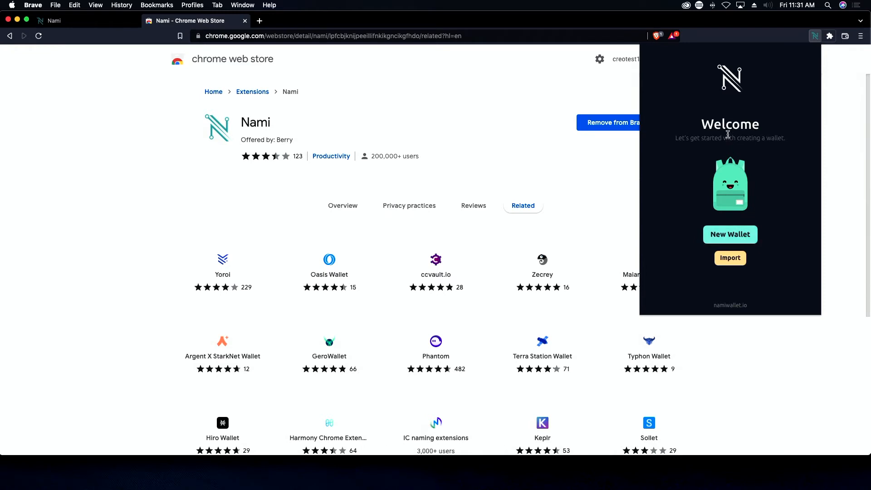
# Step: Choose New Wallet, accept the Terms of use, and continue to the Create Wallet page
pyautogui.click(740, 235)
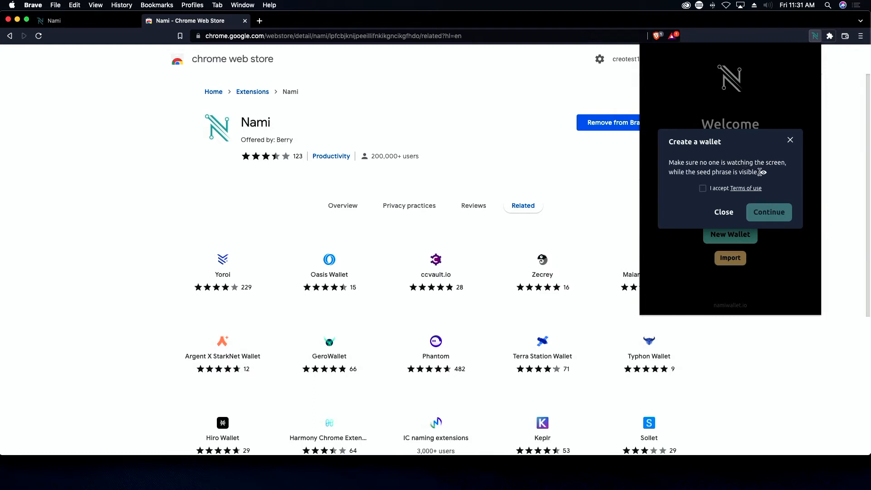
pyautogui.click(702, 188)
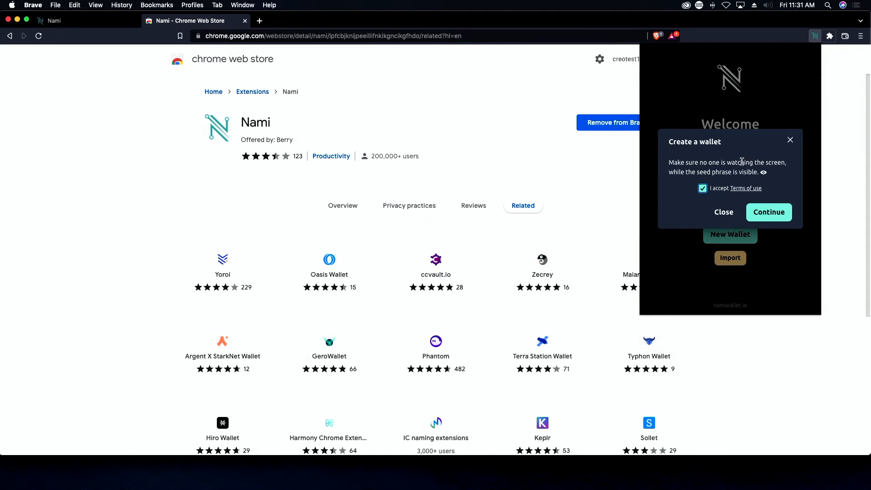
pyautogui.click(769, 212)
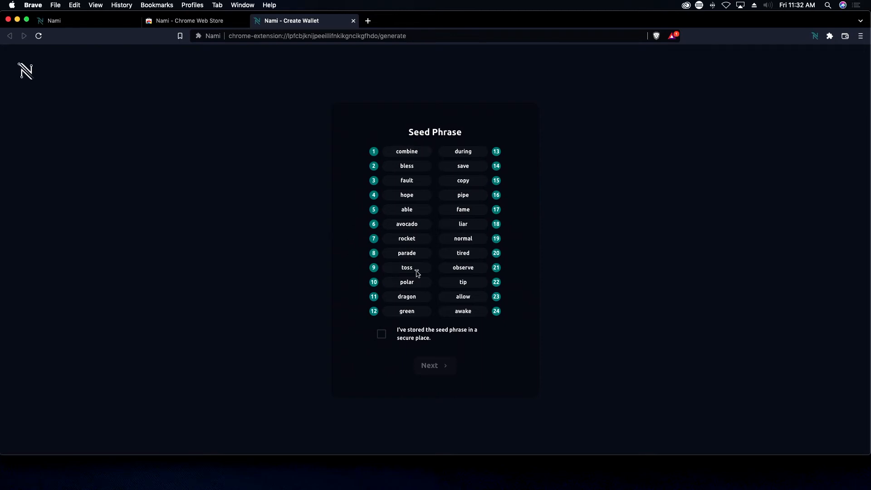
# Step: Tick the box confirming the 24-word seed phrase is stored in a secure place
pyautogui.click(382, 336)
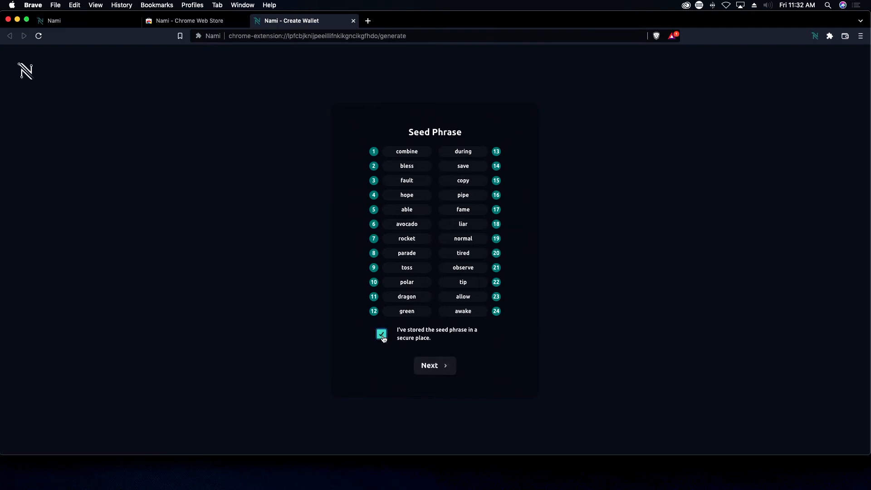
# Step: Fill in seed words 5, 10, 15 and 20 to pass verification and reach Create Account
pyautogui.click(433, 373)
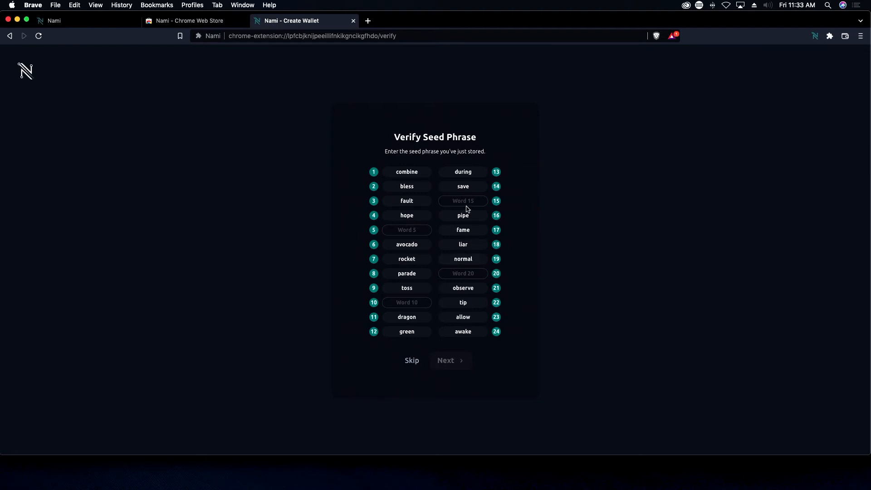
pyautogui.click(426, 229)
pyautogui.click(398, 305)
pyautogui.write('polar')
pyautogui.click(463, 200)
pyautogui.write('copy')
pyautogui.click(467, 271)
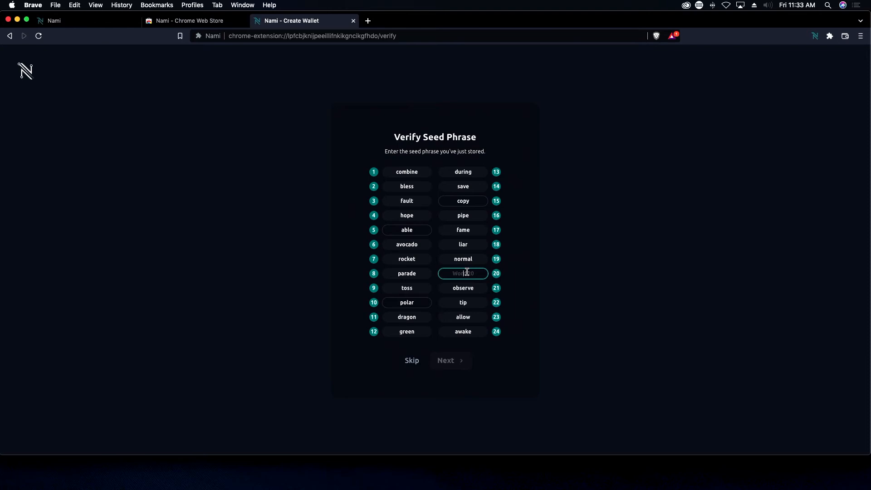
pyautogui.write('tired')
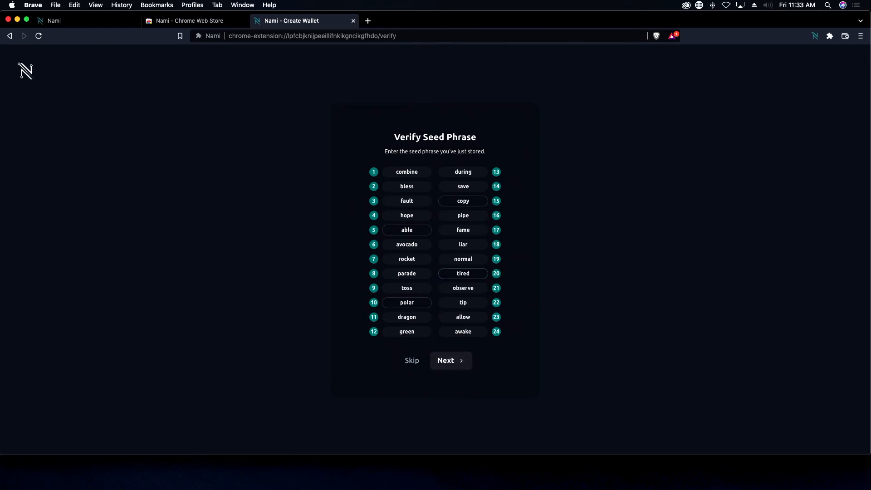
pyautogui.click(466, 361)
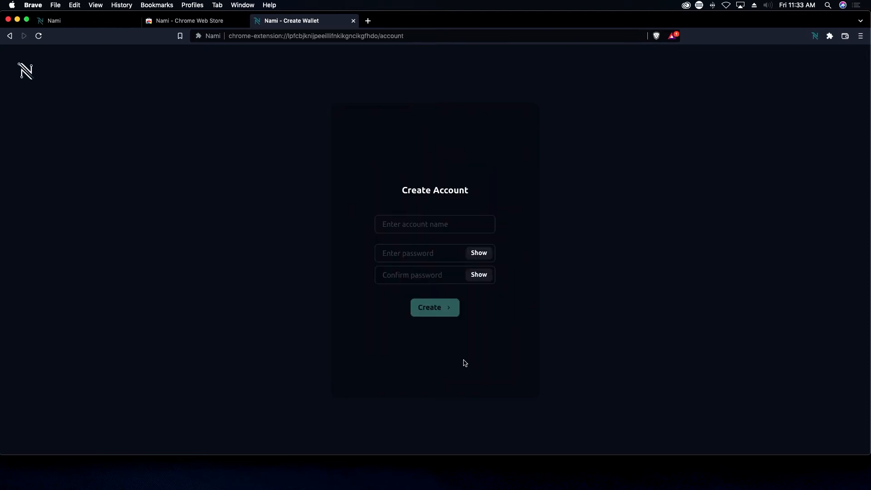
# Step: Name the account 'creotest12345', enter and confirm the account password, and create the wallet
pyautogui.click(452, 227)
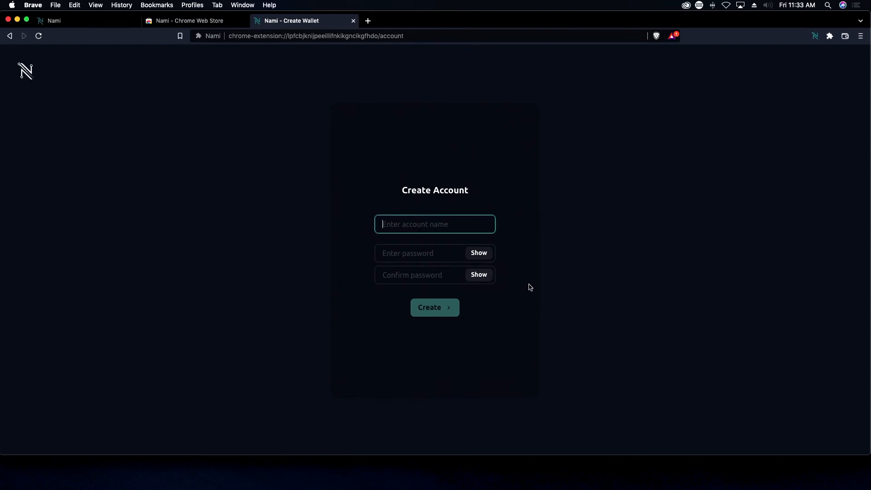
pyautogui.write('creotest12345')
pyautogui.click(445, 258)
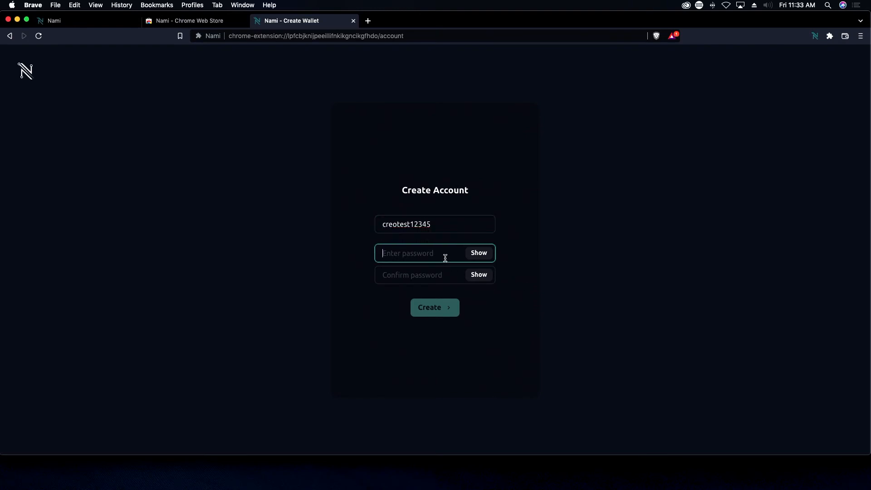
pyautogui.write('•••••••••')
pyautogui.press('Tab')
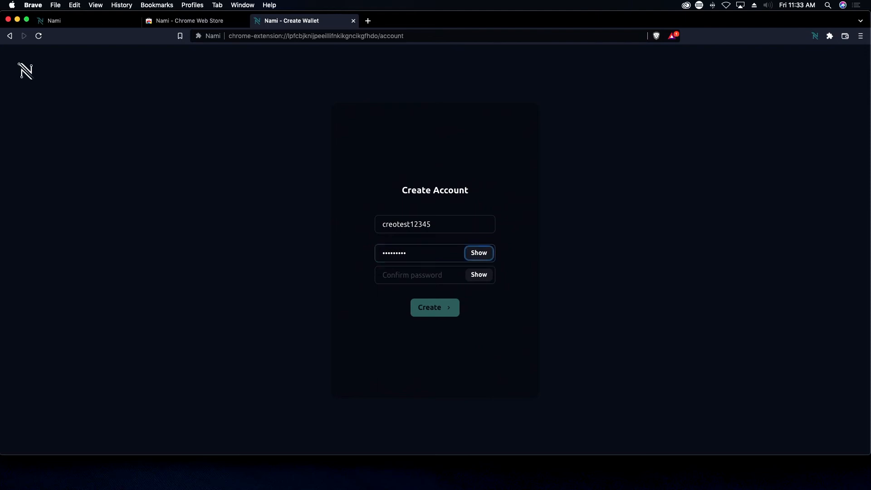
pyautogui.press('Tab')
pyautogui.write('••••••')
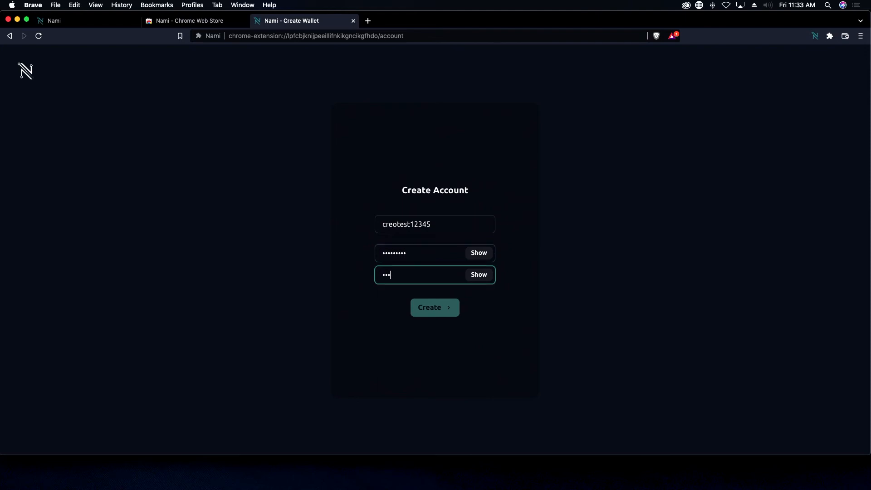
pyautogui.write('•••')
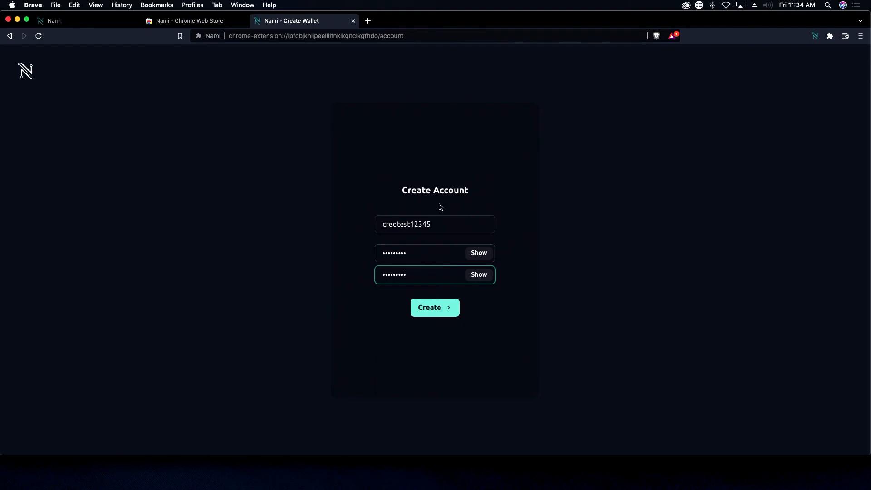
pyautogui.click(425, 307)
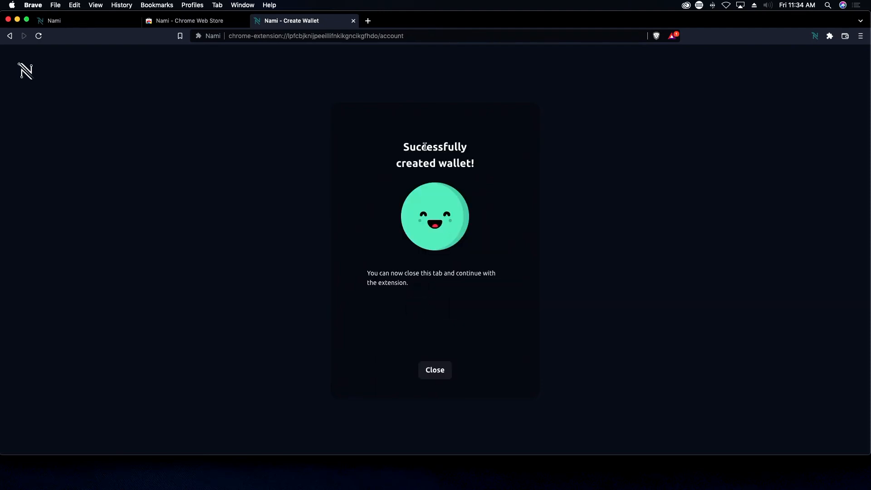
# Step: Close the setup page and view the new wallet's 0.000000 ADA overview in the popup
pyautogui.click(435, 371)
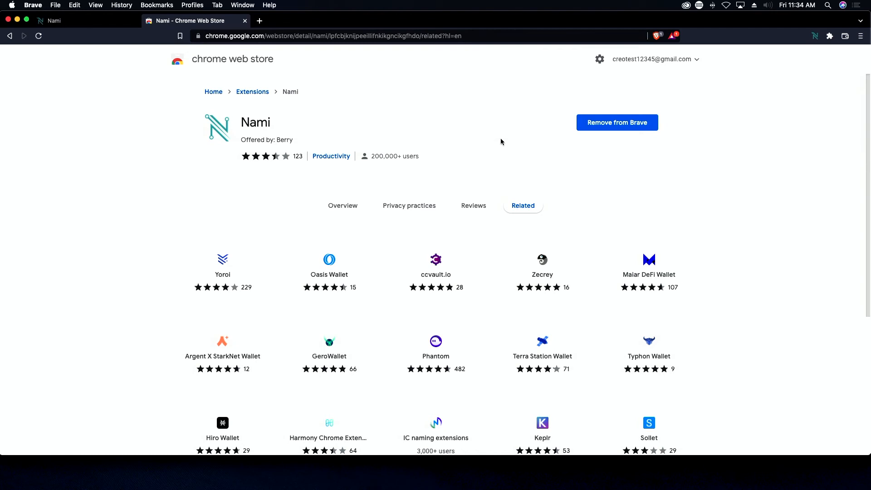
pyautogui.click(815, 37)
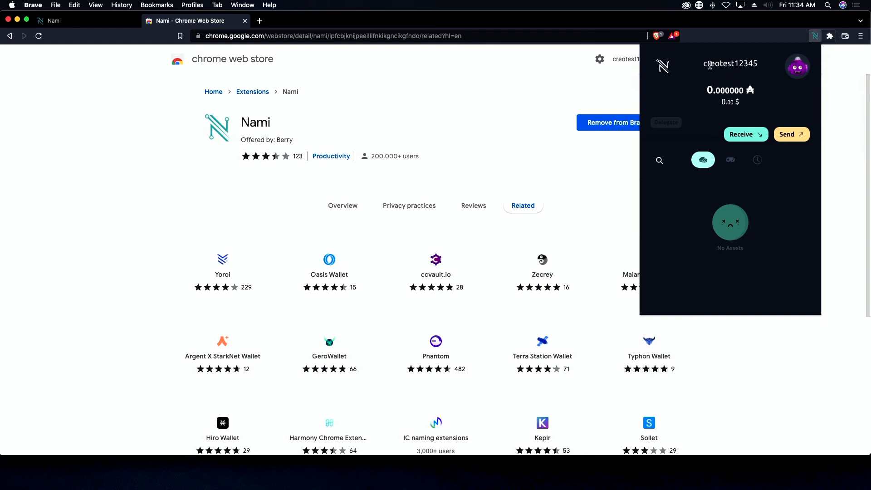
# Step: Highlight the account name, ADA balance and 0.00 dollar value on the overview
pyautogui.moveTo(707, 65); pyautogui.dragTo(754, 63)
pyautogui.click(753, 64)
pyautogui.moveTo(709, 90); pyautogui.dragTo(784, 102)
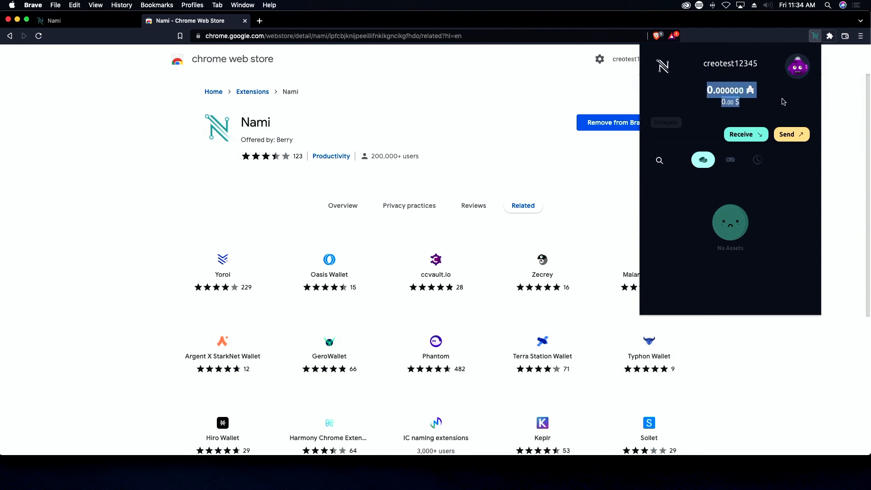
pyautogui.click(756, 103)
pyautogui.moveTo(722, 102); pyautogui.dragTo(736, 103)
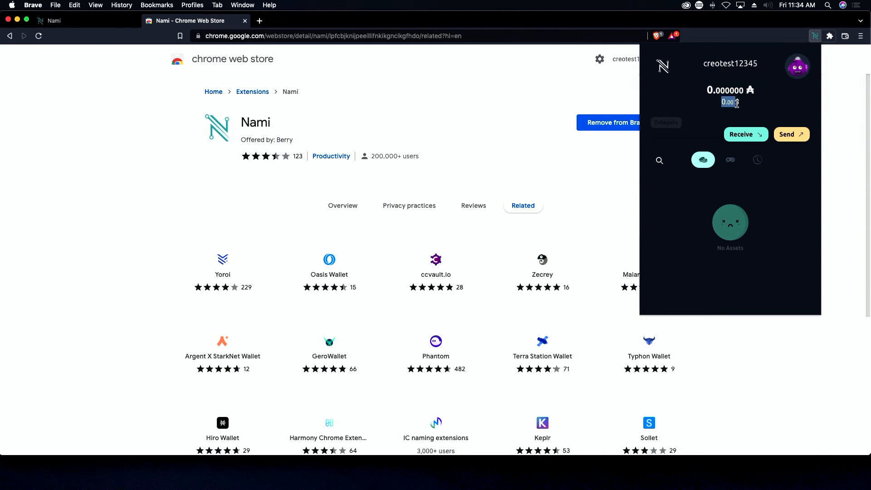
pyautogui.click(736, 104)
# Step: View the empty NFT and History lists, then bring up the Send form
pyautogui.click(730, 161)
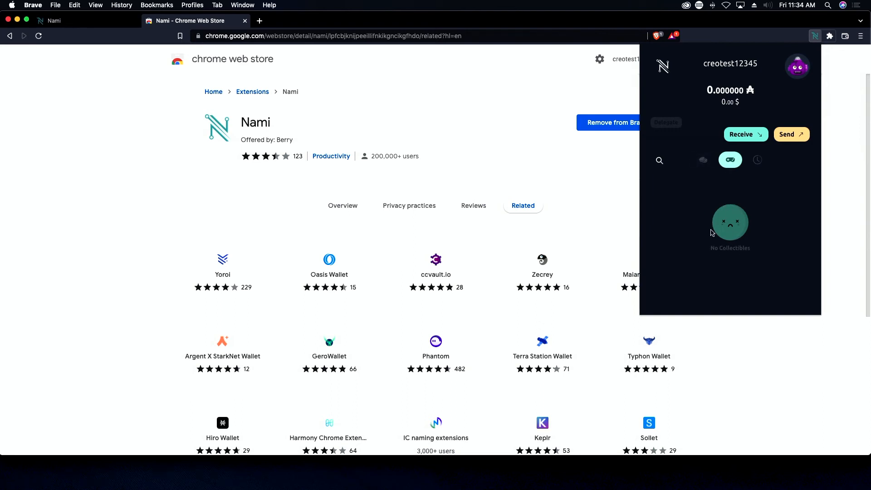
pyautogui.click(759, 162)
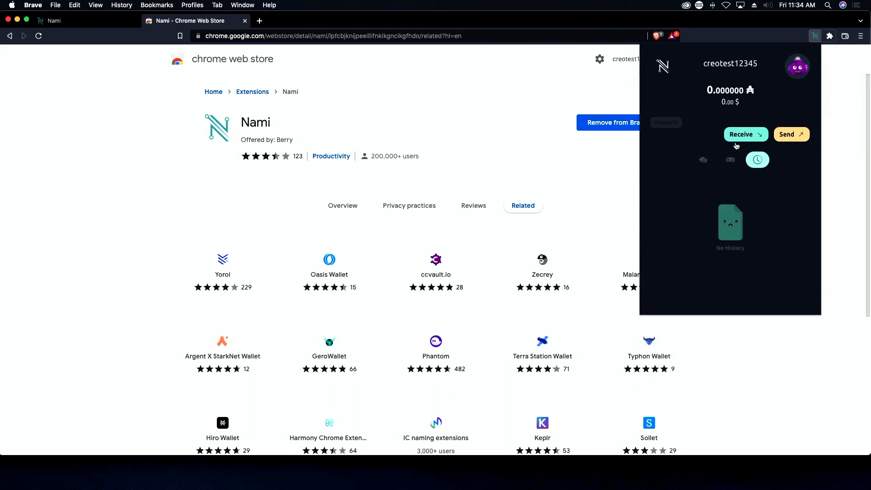
pyautogui.click(781, 136)
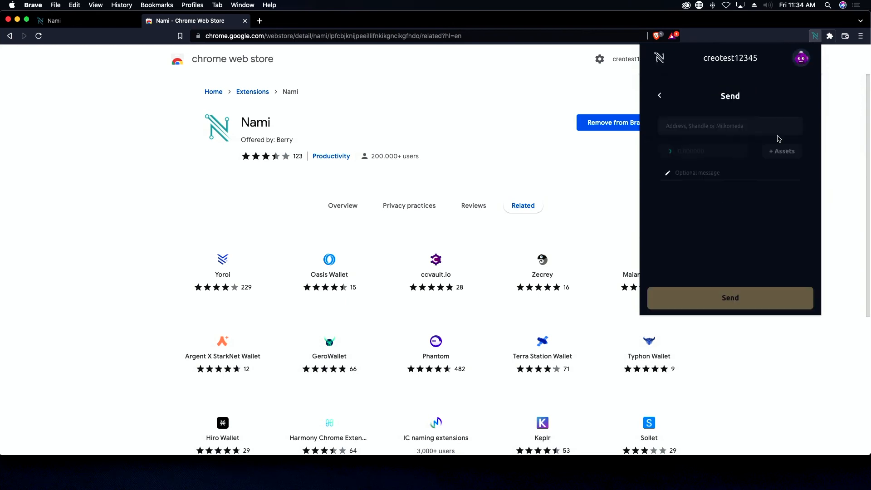
# Step: Leave the Send form, copy the wallet's receive address, and close the Receive popover
pyautogui.click(716, 151)
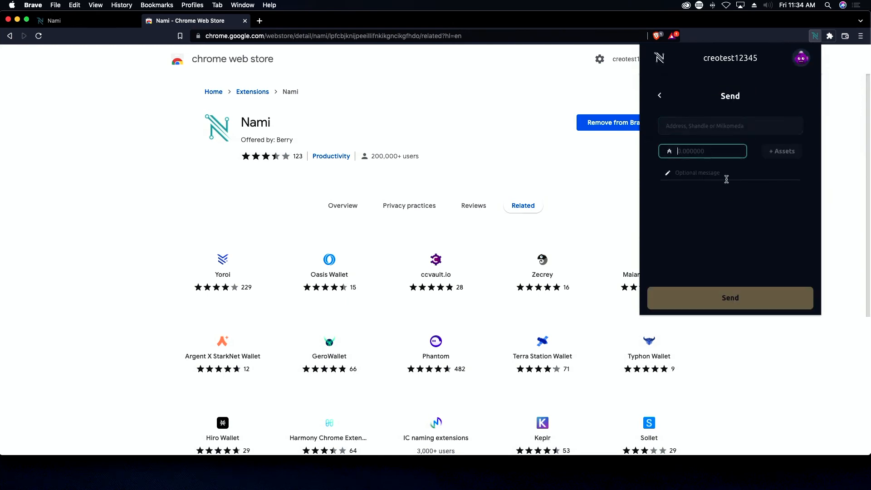
pyautogui.click(660, 95)
pyautogui.click(748, 137)
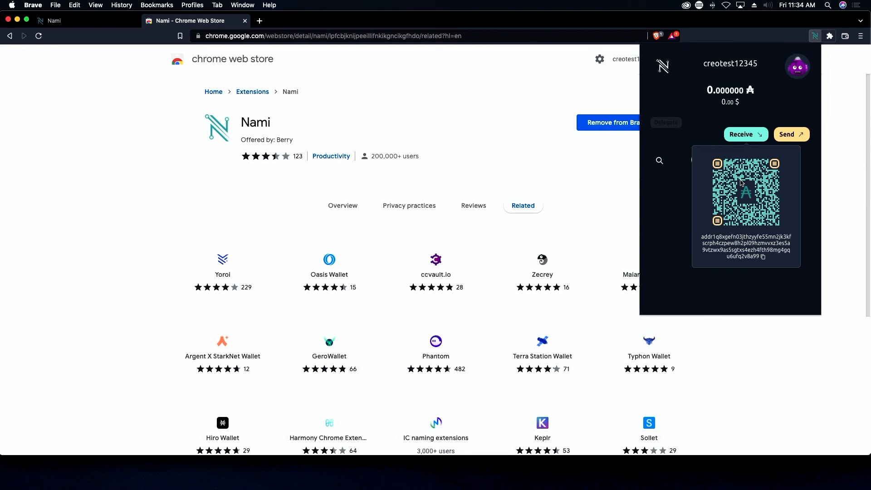
pyautogui.click(741, 250)
pyautogui.click(741, 247)
pyautogui.click(742, 247)
pyautogui.click(676, 89)
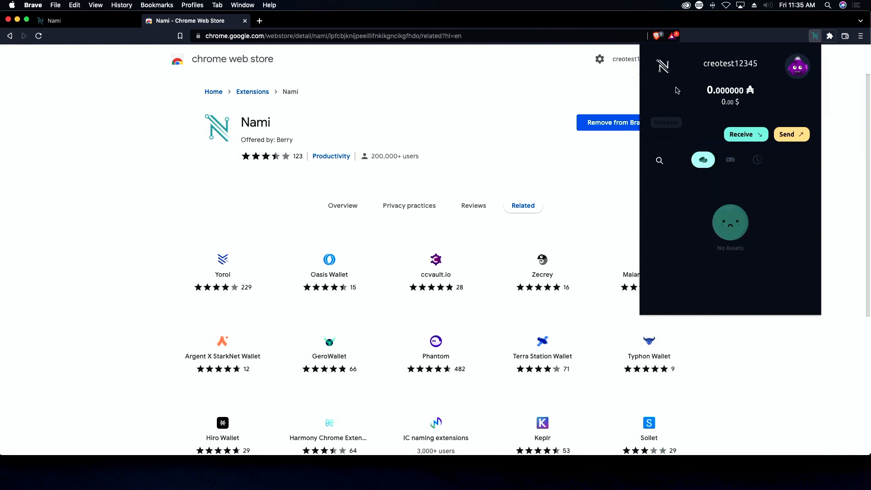
# Step: From the accounts menu with the single 0.000000 ADA account, open Collateral showing the recommended 5 ₳
pyautogui.click(804, 74)
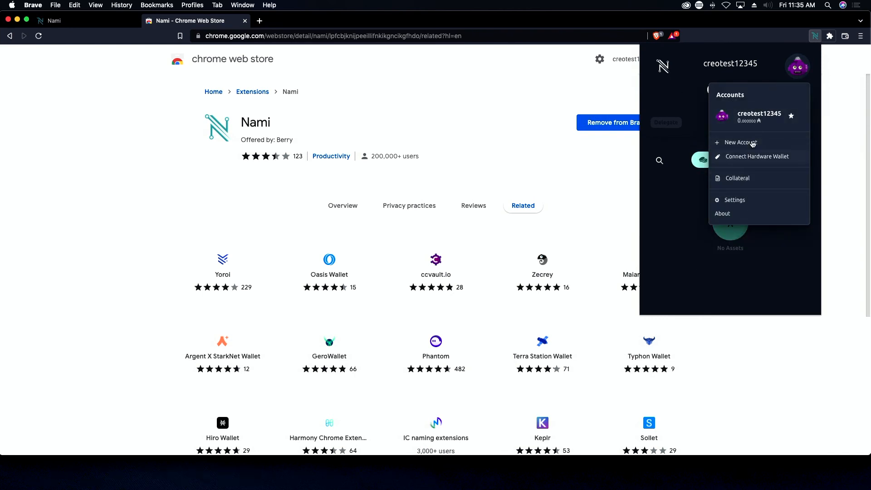
pyautogui.click(797, 71)
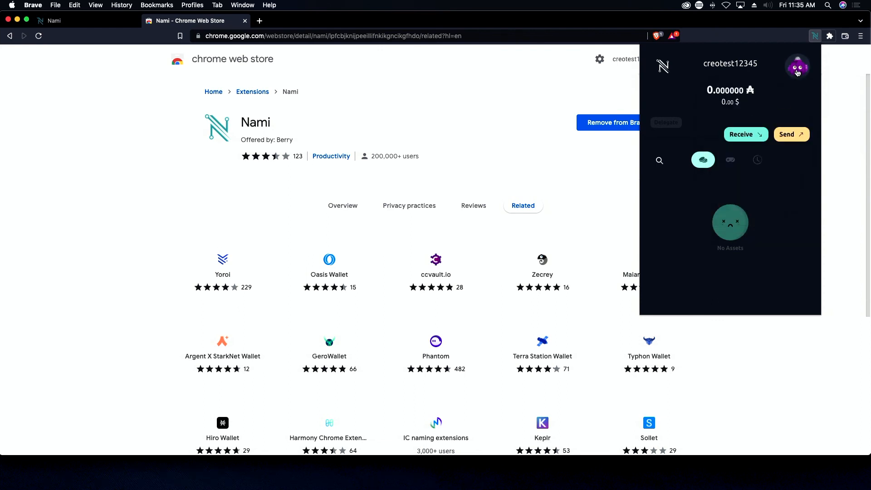
pyautogui.click(798, 72)
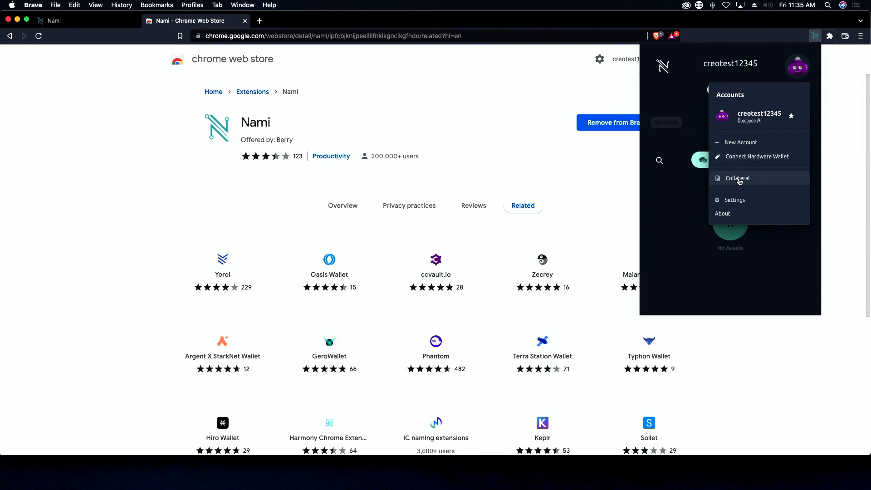
pyautogui.click(686, 209)
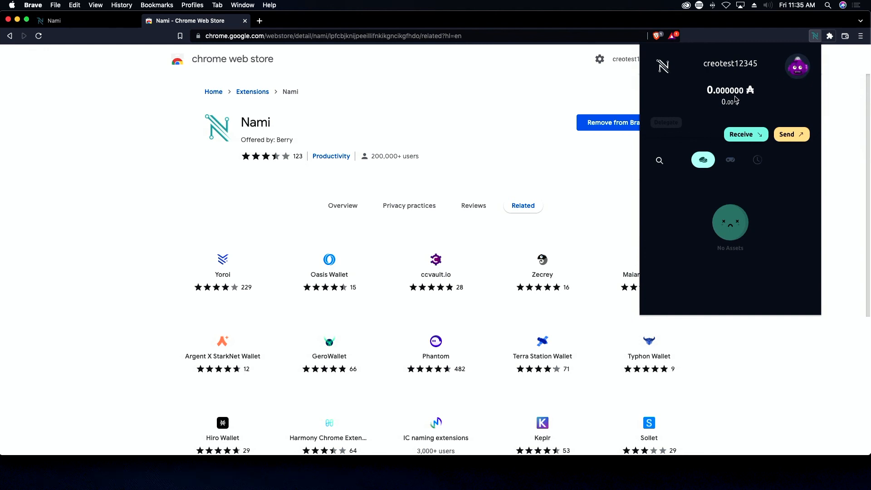
pyautogui.click(795, 68)
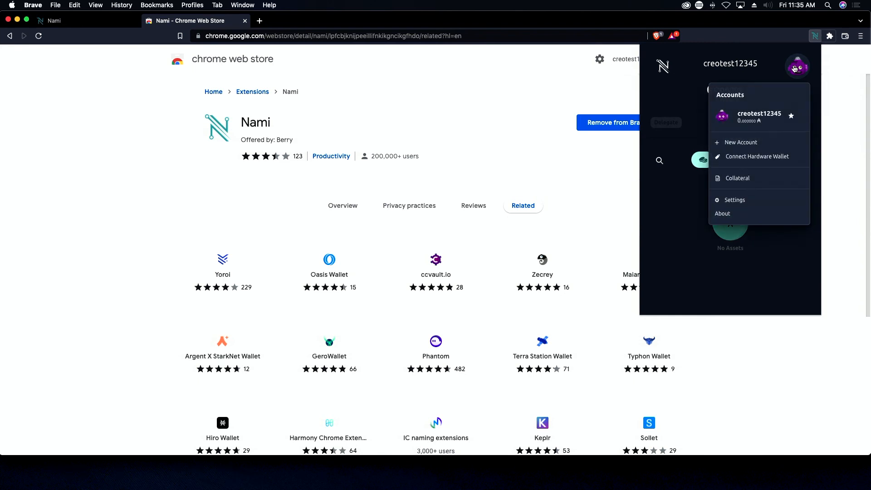
pyautogui.click(738, 179)
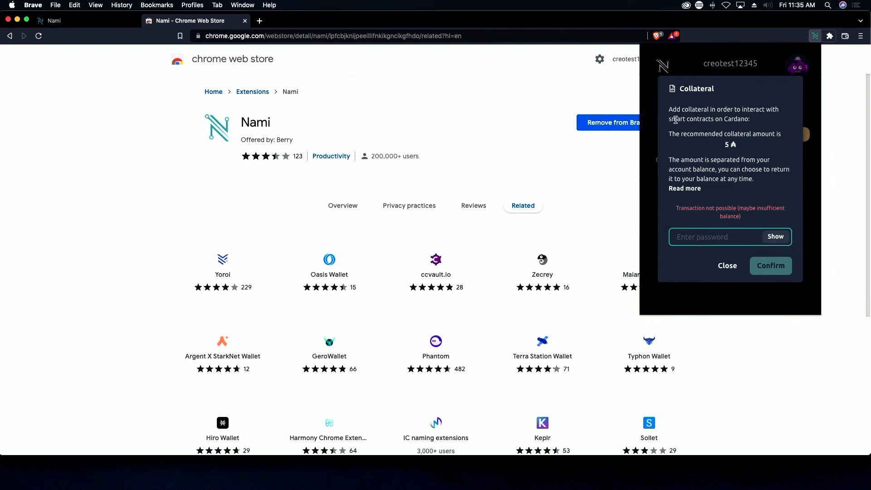
# Step: Highlight the phrase 'smart contracts' and the recommended 5 ₳ amount in the Collateral dialog
pyautogui.moveTo(670, 119); pyautogui.dragTo(714, 119)
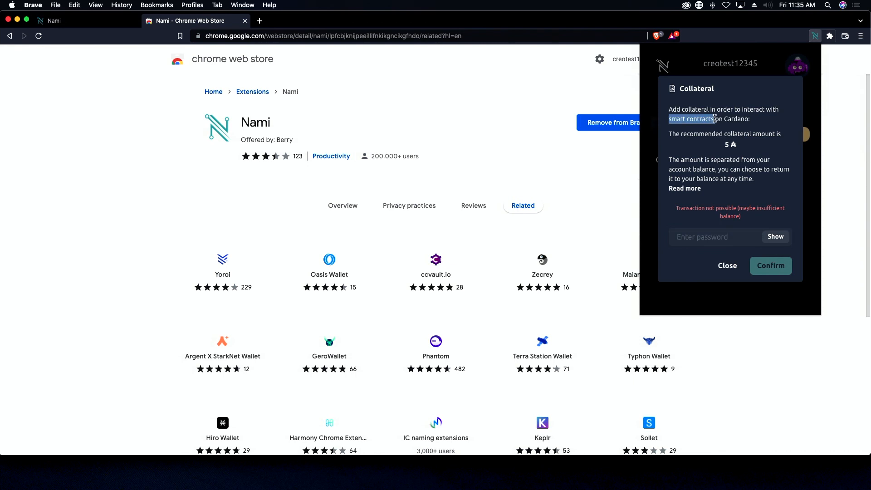
pyautogui.click(715, 130)
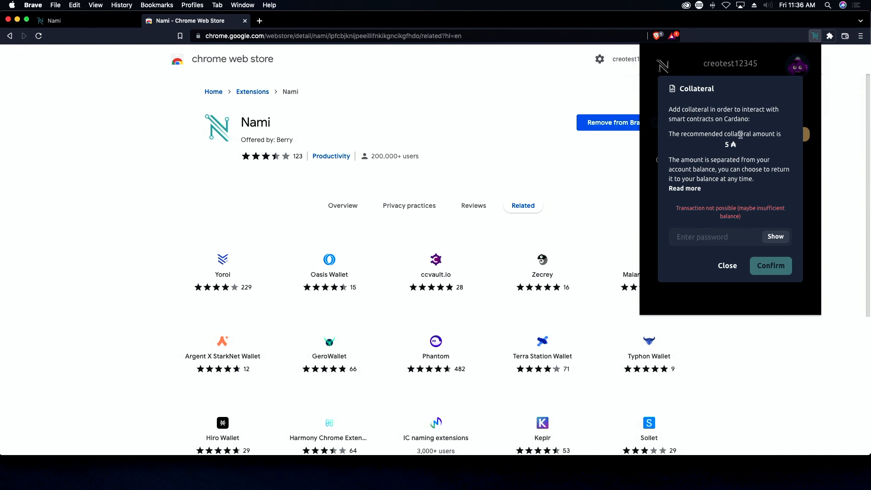
pyautogui.moveTo(738, 146); pyautogui.dragTo(727, 145)
pyautogui.click(726, 146)
pyautogui.moveTo(726, 144); pyautogui.dragTo(737, 148)
pyautogui.click(736, 149)
# Step: Highlight the 5 ₳ amount again, then close the dialog without adding collateral
pyautogui.moveTo(736, 144); pyautogui.dragTo(726, 144)
pyautogui.click(704, 238)
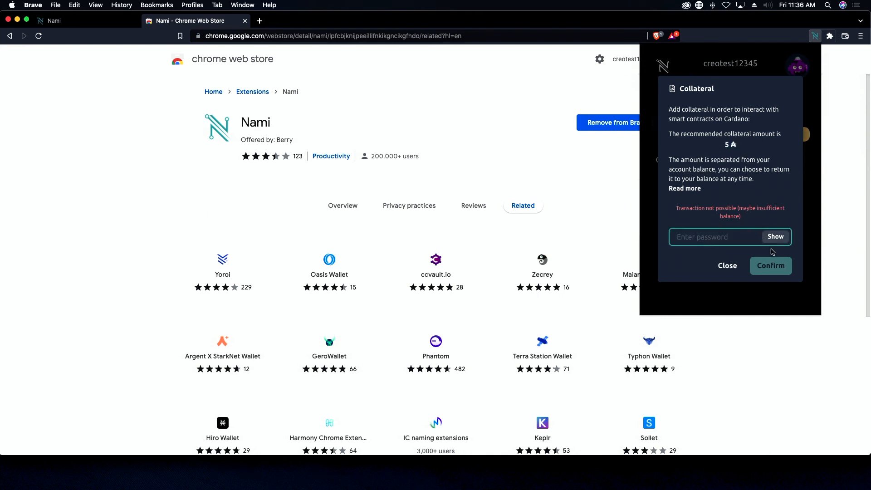
pyautogui.click(728, 266)
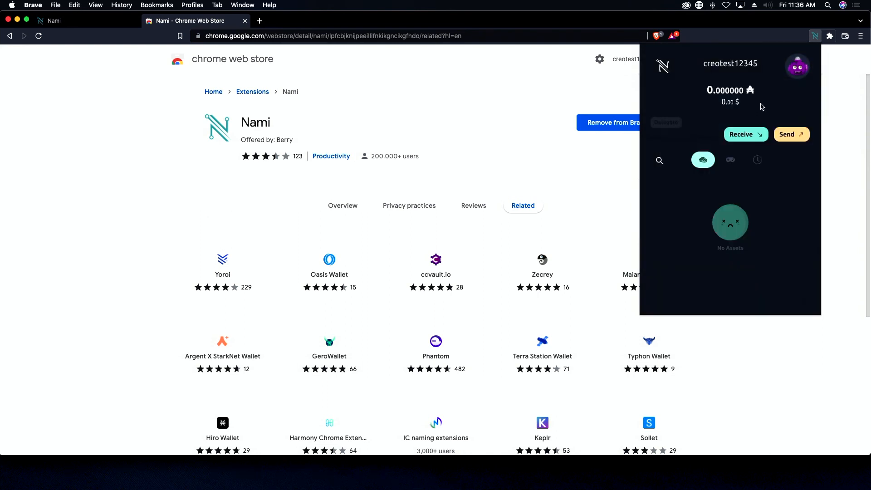